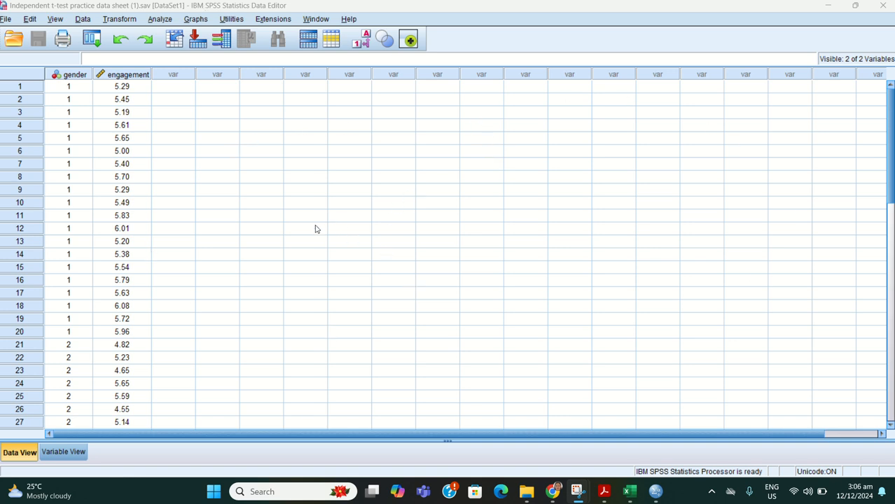
Step: Review the value labels defined for the gender variable in the variable definitions, keeping them as they are
click(25, 458)
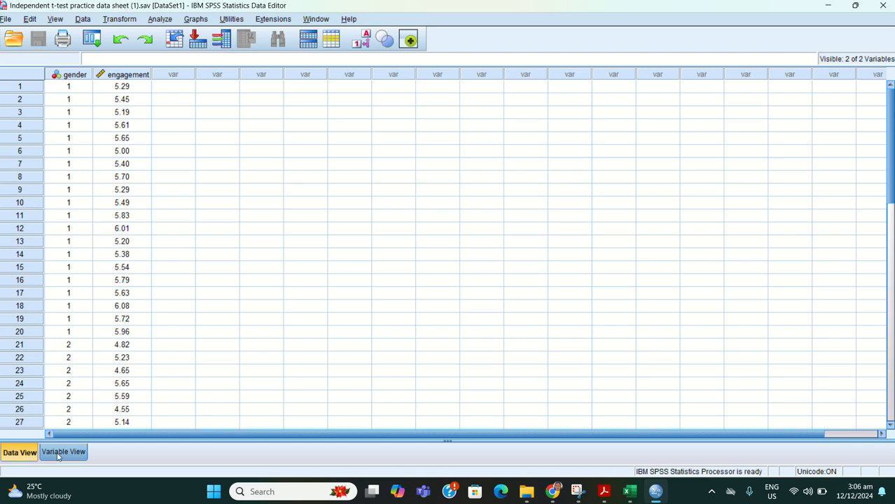
click(59, 455)
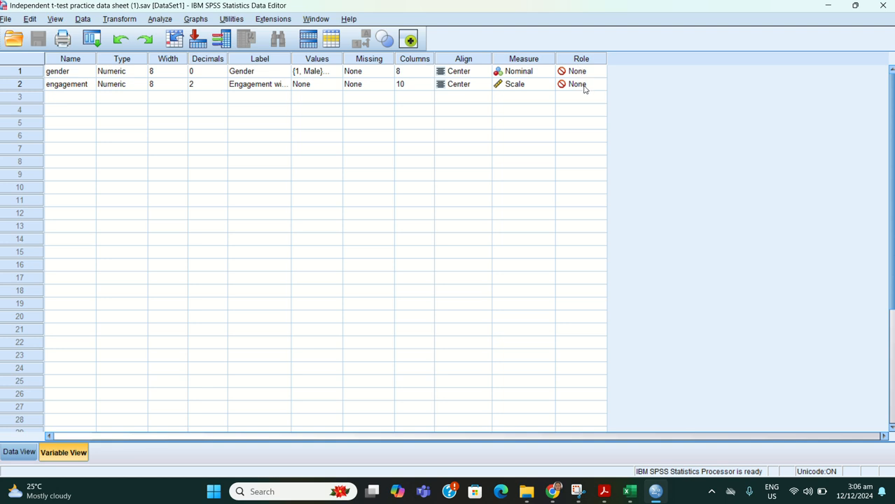
click(333, 74)
click(334, 73)
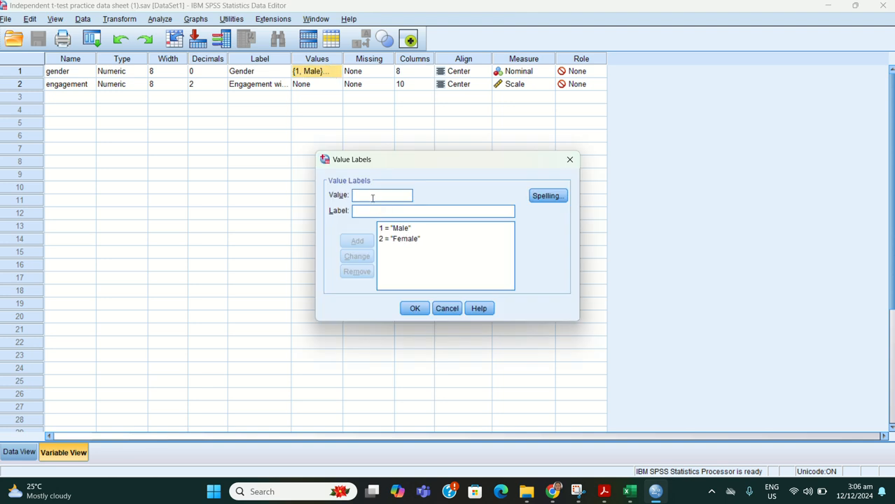
text(1)
click(366, 212)
click(361, 195)
key(BackSpace)
click(414, 308)
Step: Check the value labels of the engagement variable and close them without adding any
click(316, 85)
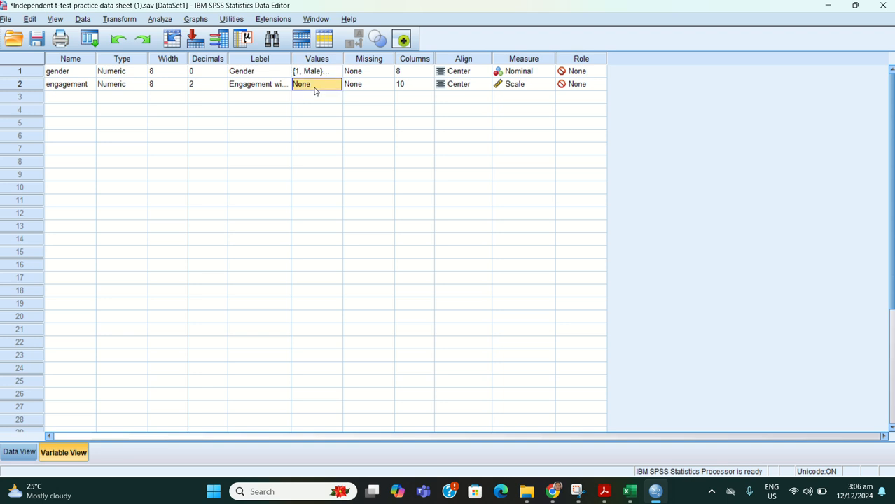
click(335, 84)
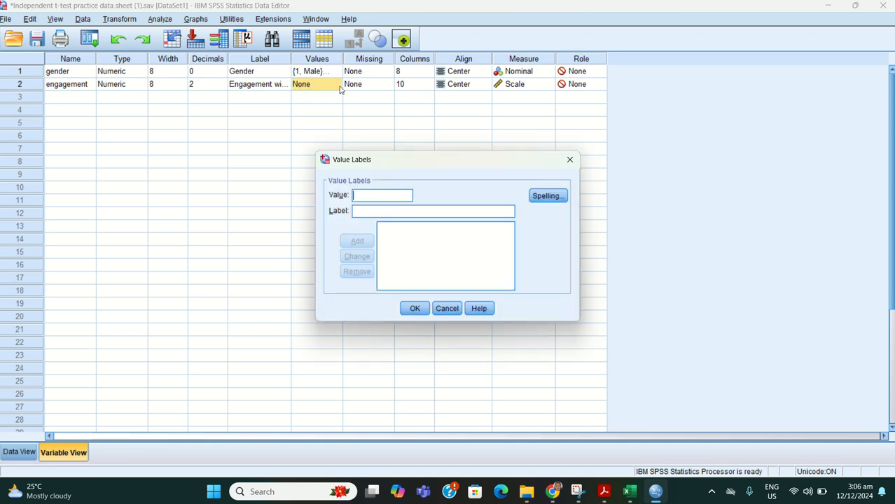
click(569, 160)
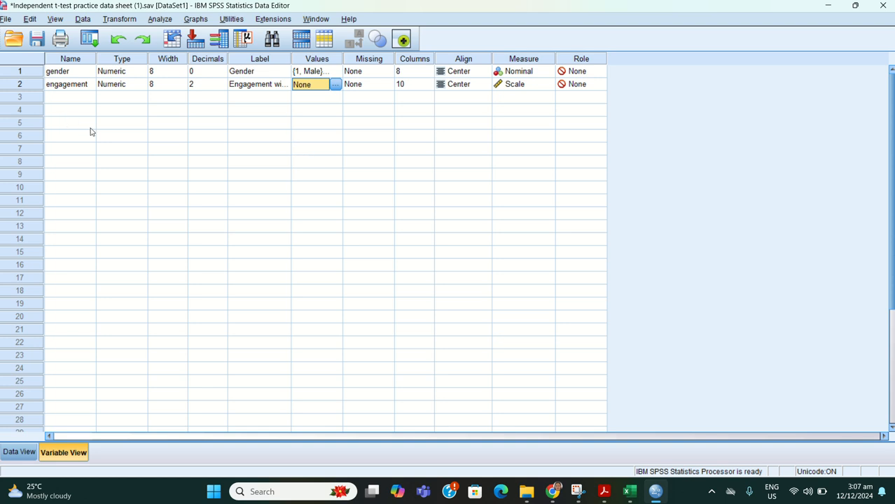
Step: Run Explore on Engagement with TV advert by Gender, displaying only plots and including normality plots with tests
click(167, 21)
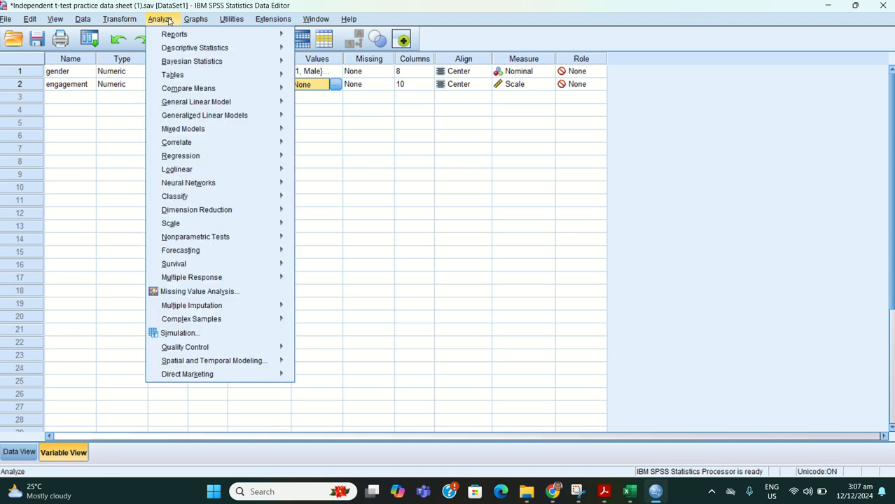
mouse_move(198, 54)
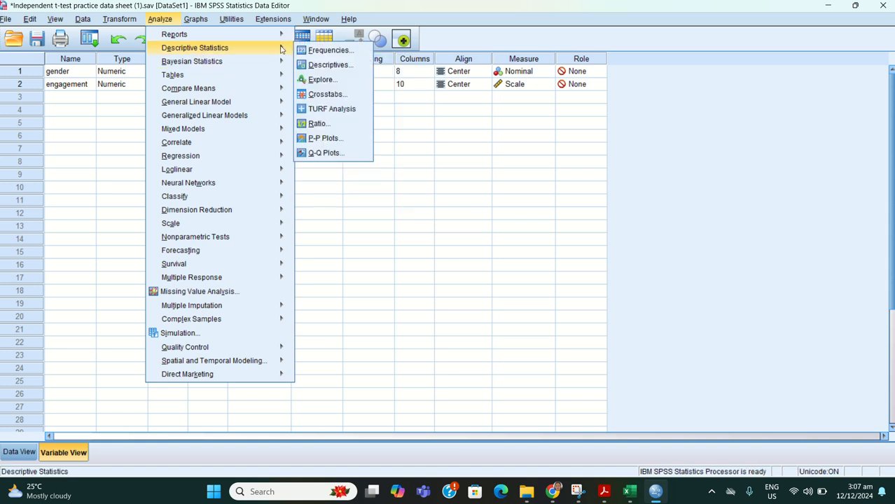
click(318, 79)
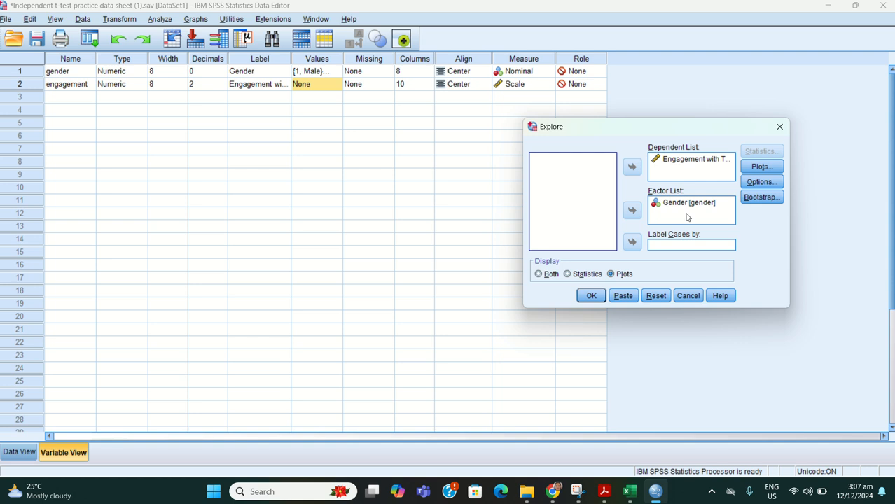
click(758, 168)
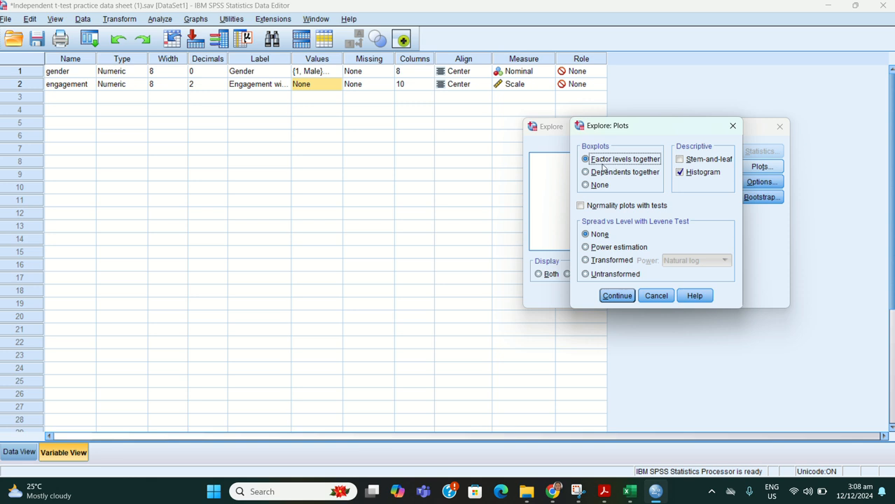
click(580, 205)
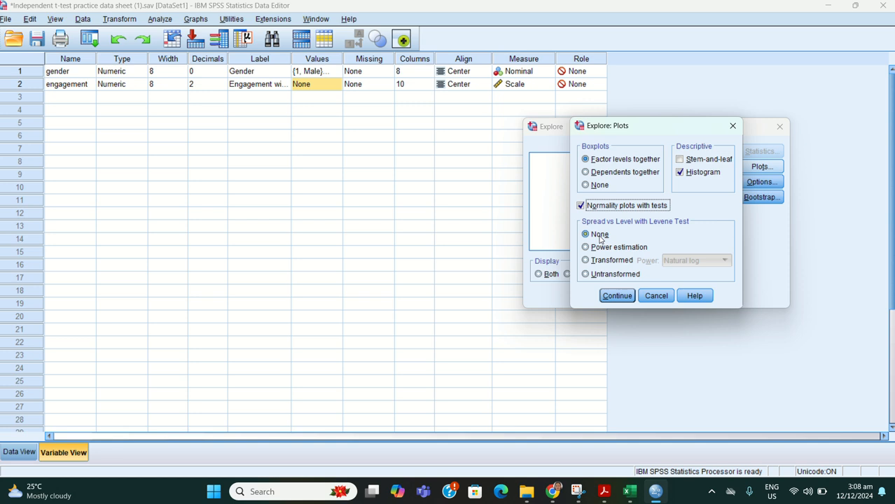
click(614, 296)
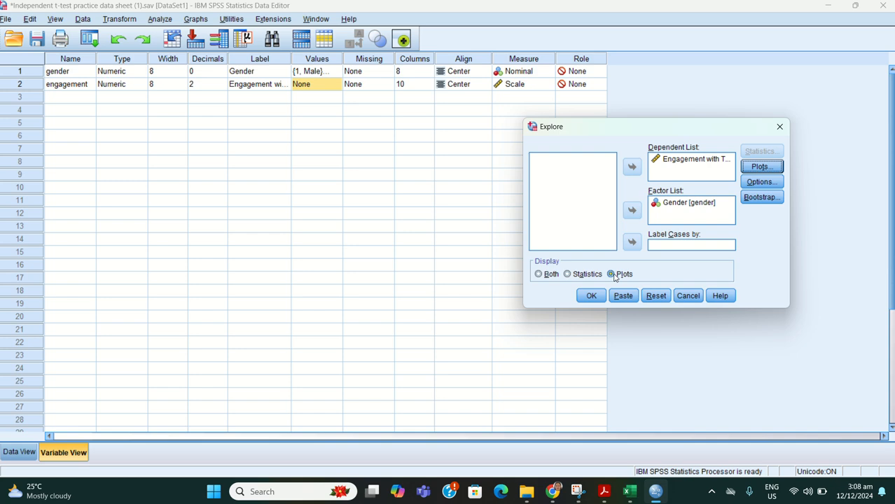
click(591, 297)
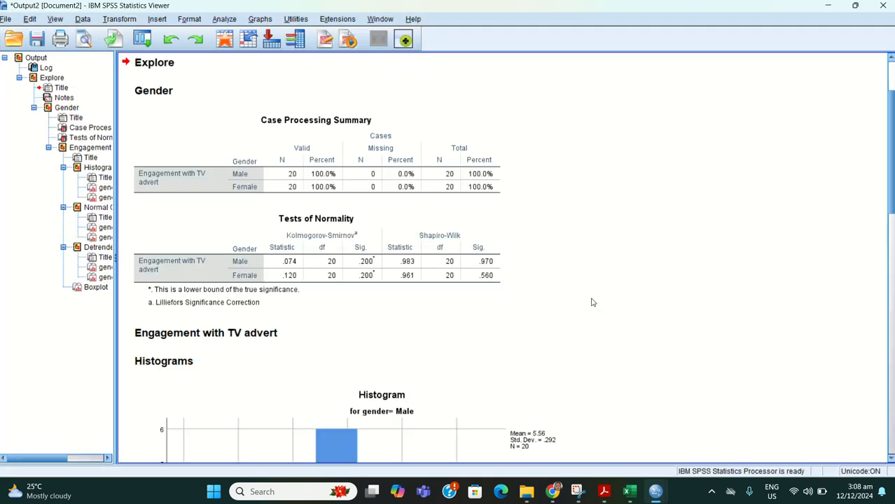
Step: Examine the Explore output for both genders: histograms, Q-Q plots, boxplots and the Tests of Normality table
scroll(593, 301, down, 2)
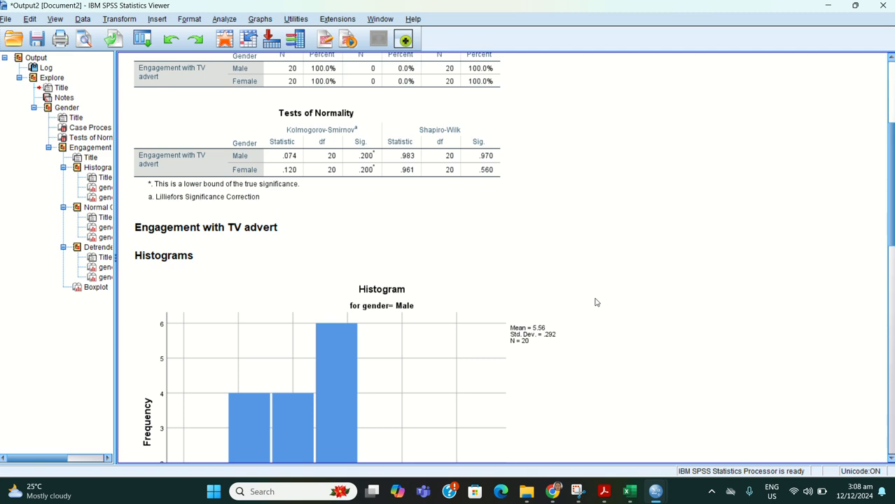
scroll(595, 302, down, 4)
scroll(597, 301, down, 11)
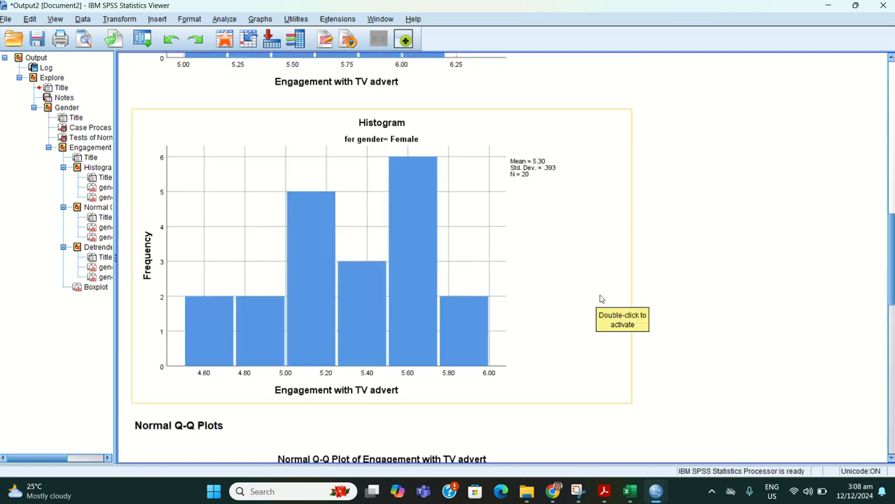
scroll(606, 298, down, 5)
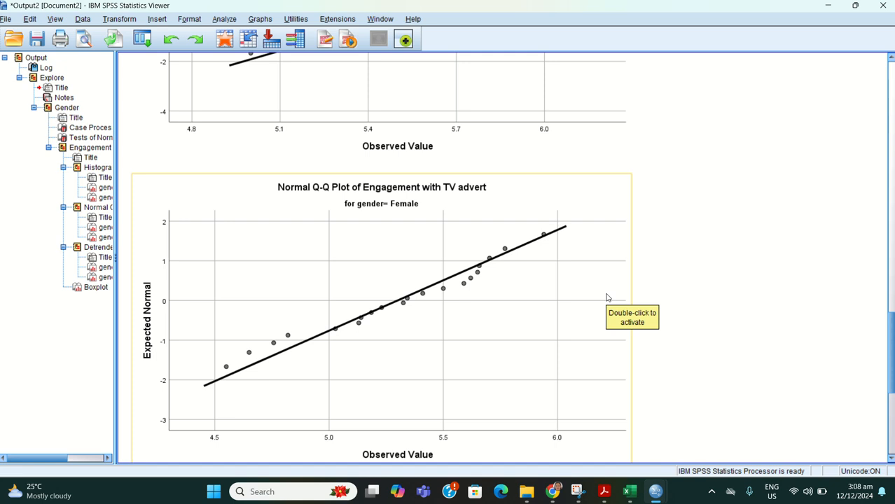
scroll(607, 298, down, 8)
scroll(607, 298, down, 10)
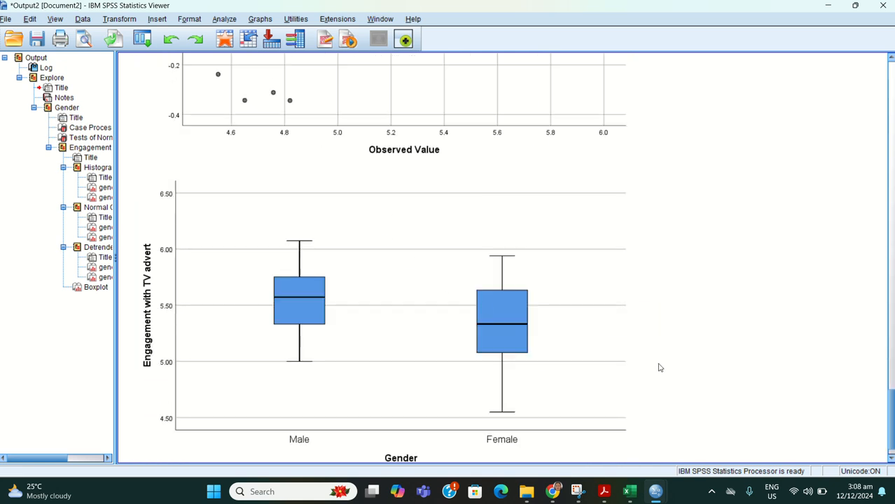
scroll(658, 367, down, 1)
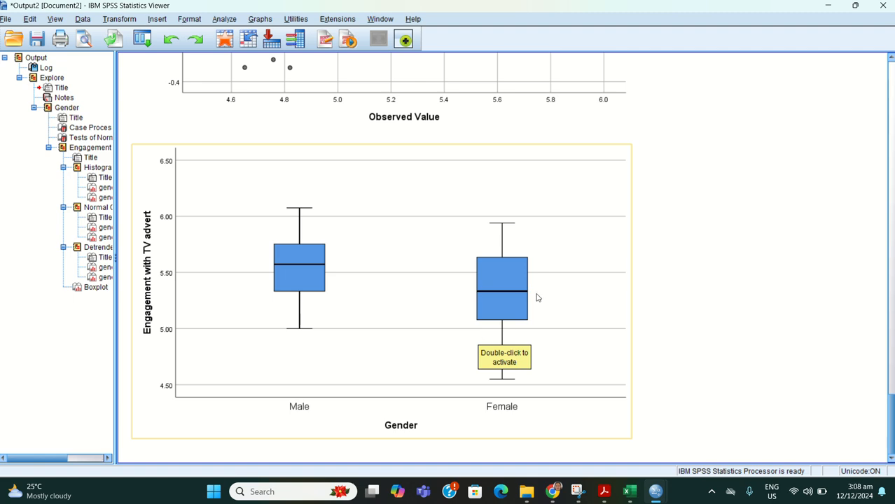
scroll(539, 297, up, 15)
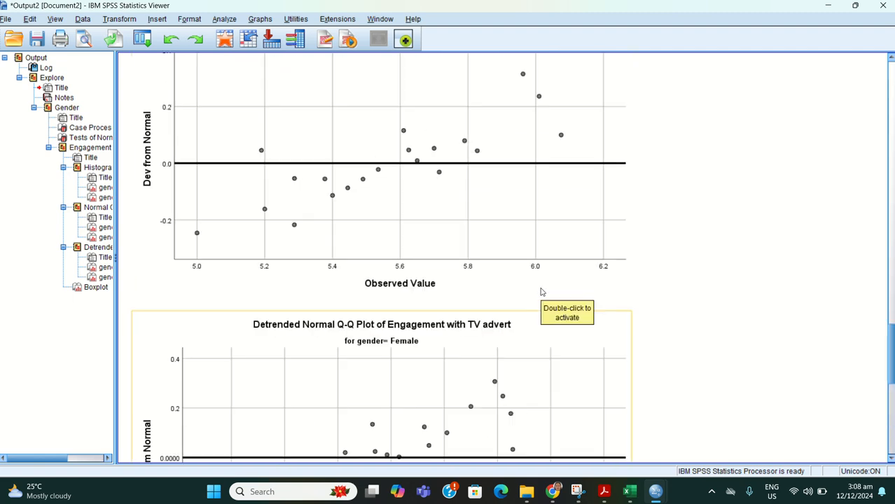
scroll(539, 292, up, 18)
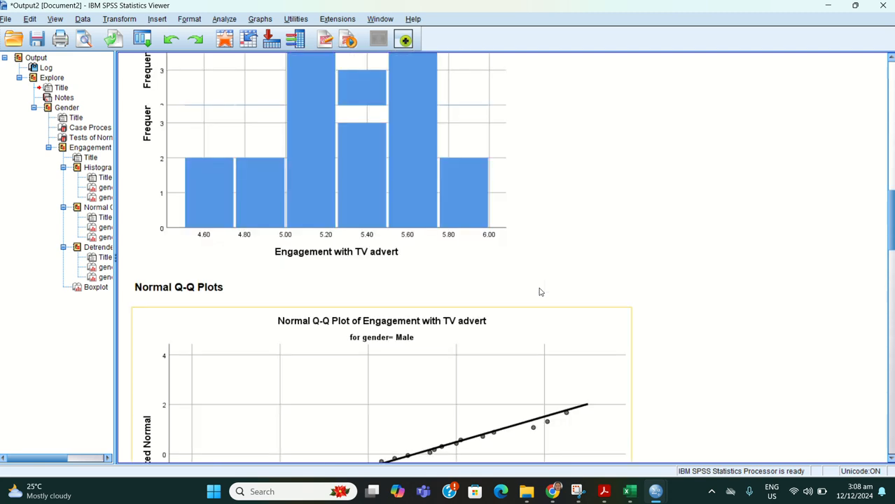
scroll(538, 292, up, 8)
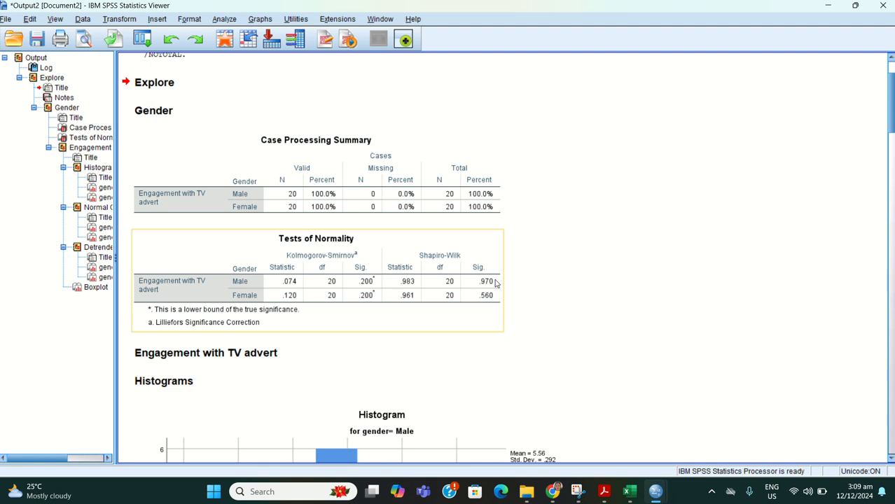
Step: Return to the dataset's case values and set up an Independent-Samples T Test with Engagement with TV advert as test variable
mouse_move(659, 492)
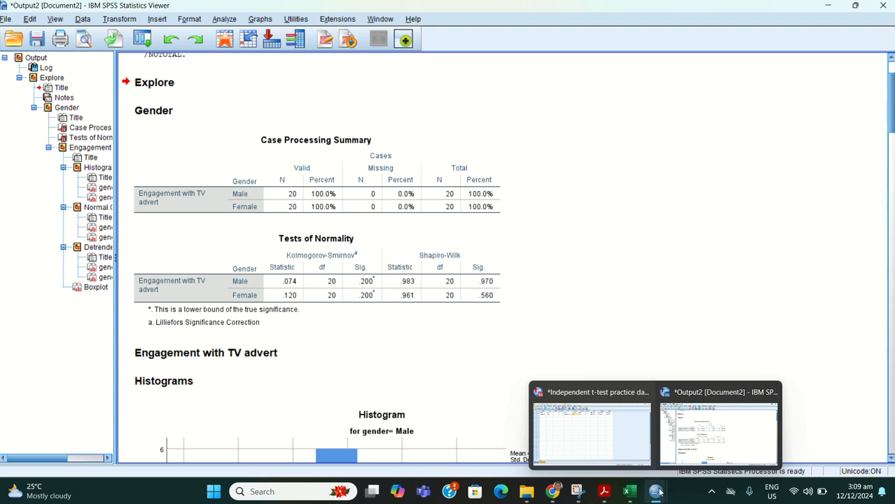
click(617, 438)
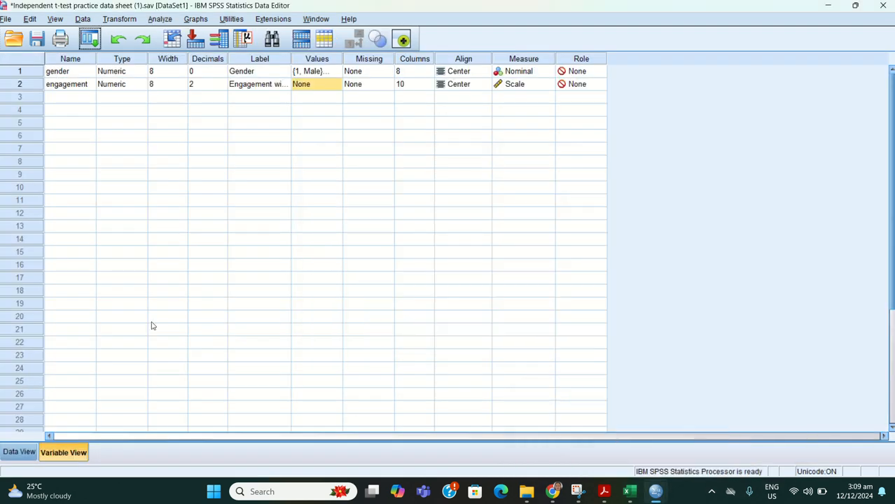
click(19, 452)
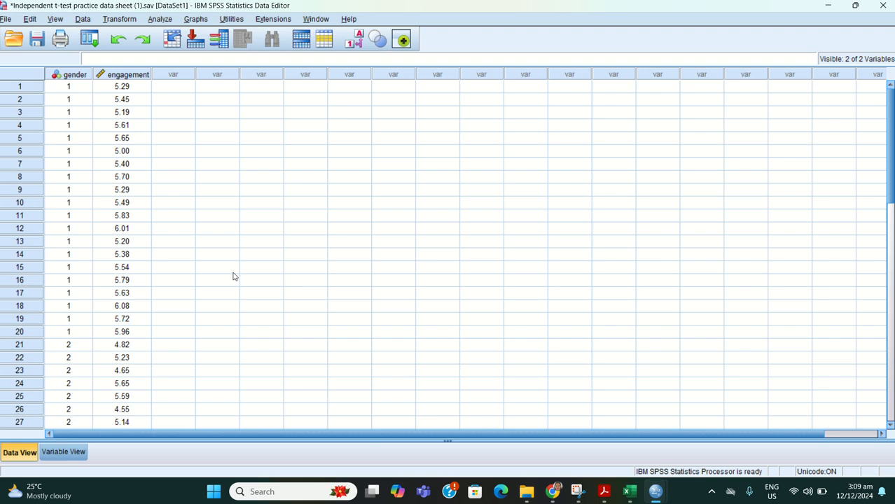
click(161, 18)
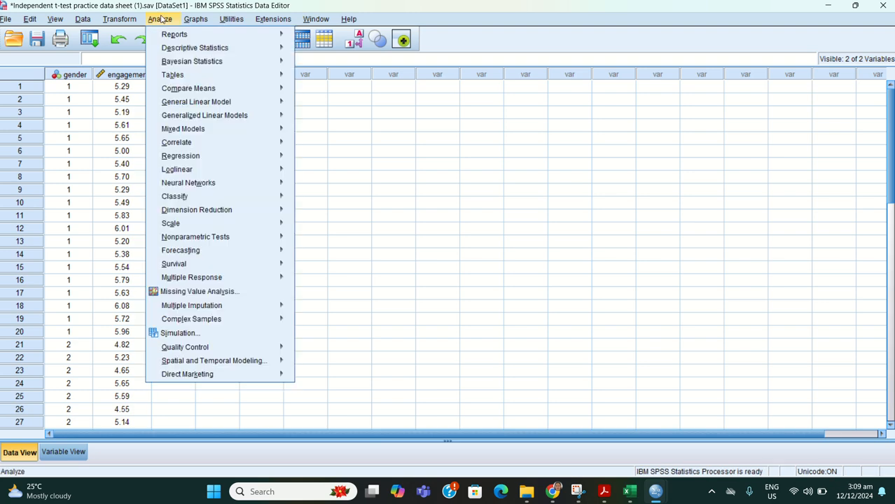
mouse_move(181, 90)
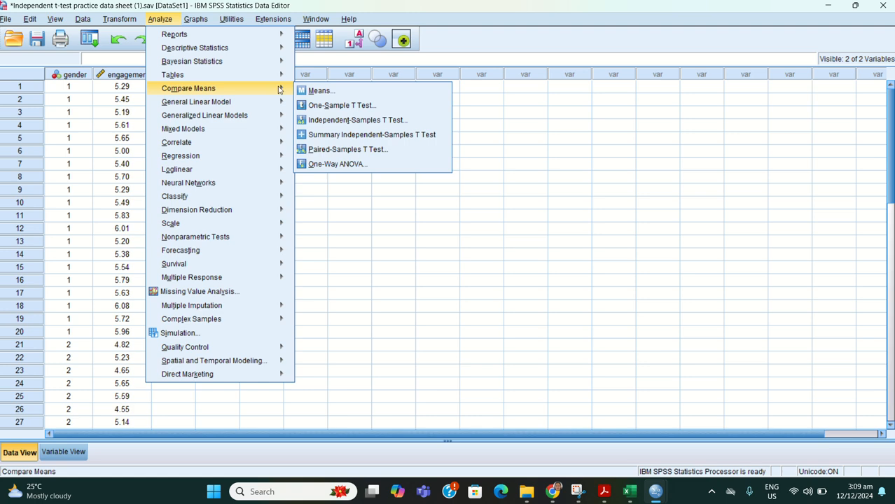
click(319, 120)
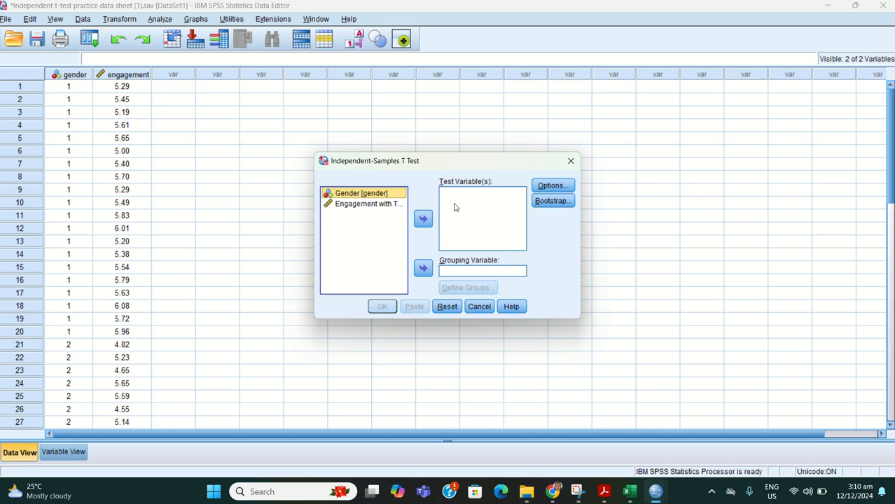
click(382, 205)
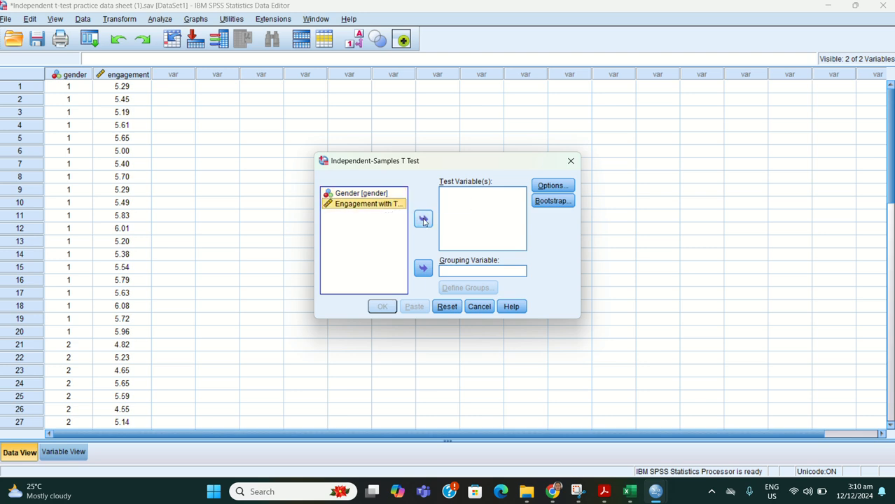
click(422, 220)
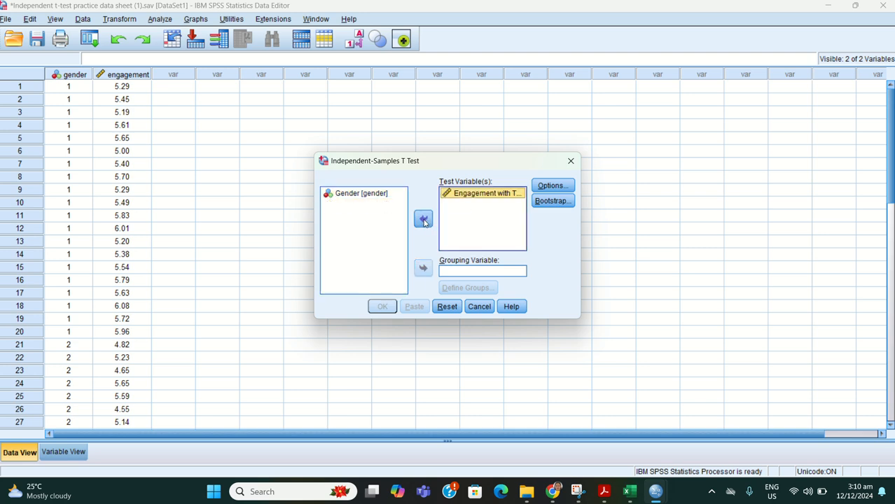
Step: Set Gender as the grouping variable, defining group 1 as value 1 and group 2 as value 2
click(379, 196)
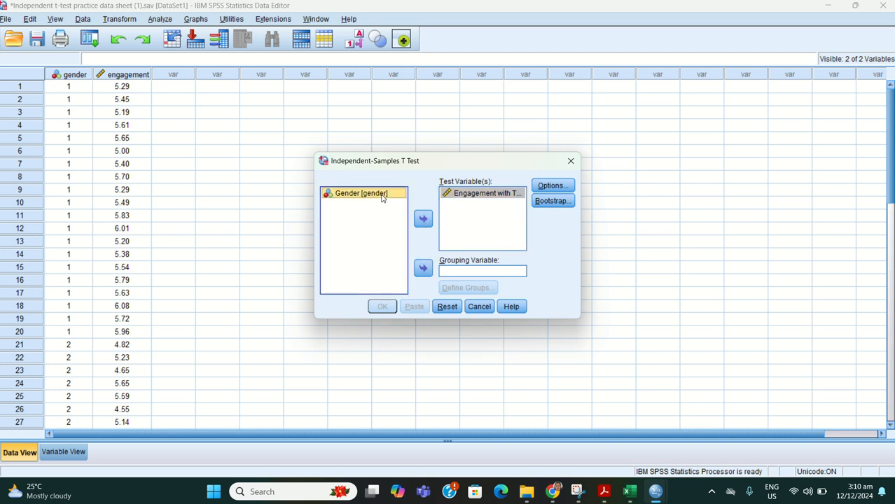
click(423, 269)
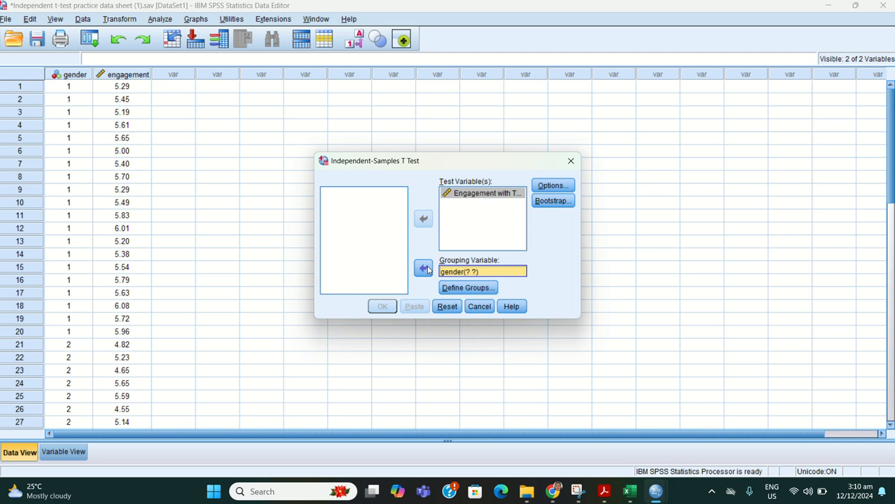
click(456, 288)
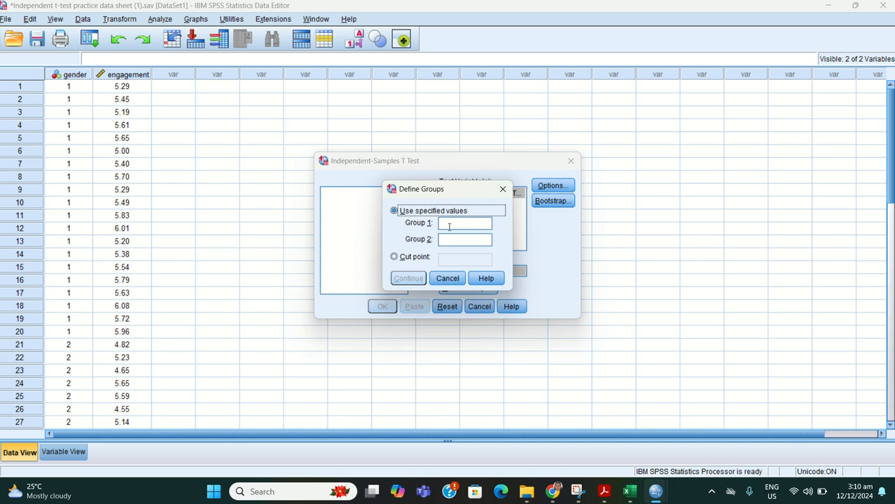
click(451, 224)
click(448, 241)
text(2)
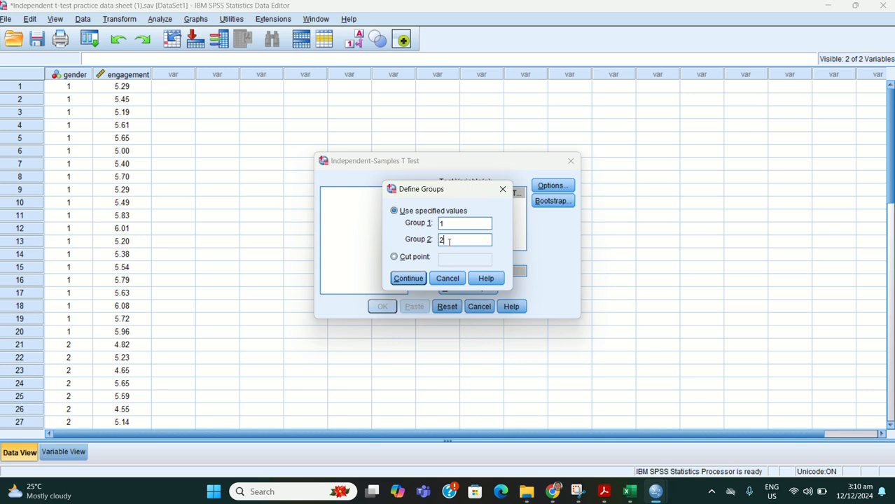
click(410, 278)
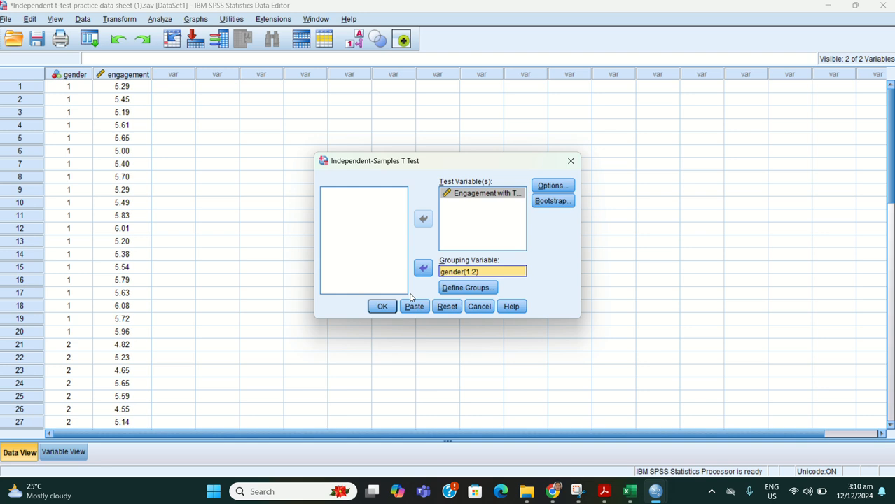
Step: Run the independent-samples t-test with a 95% confidence interval and missing values excluded analysis by analysis
click(550, 186)
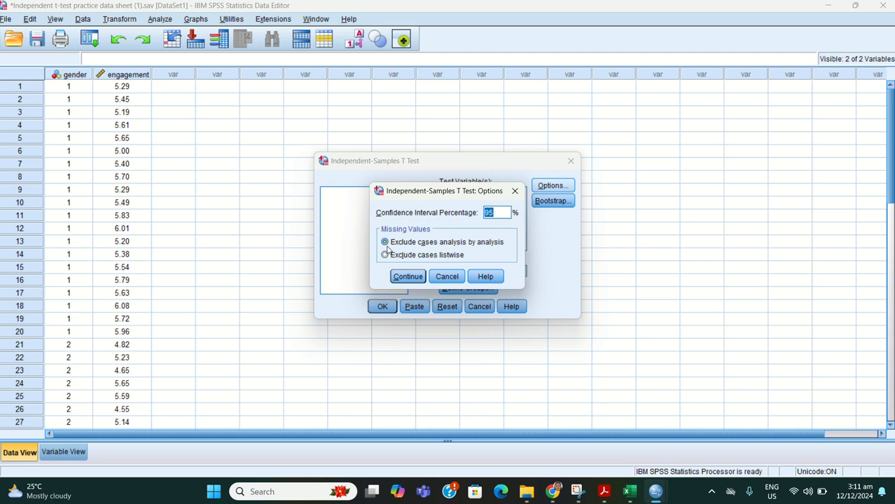
click(406, 277)
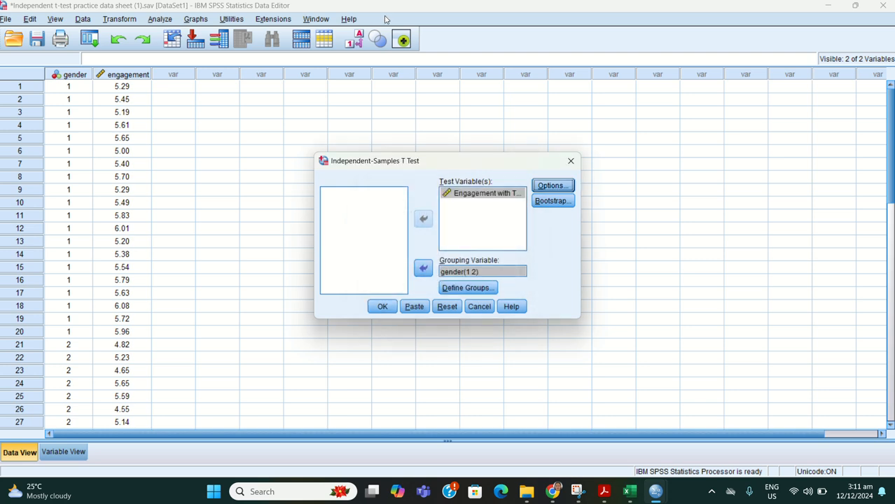
click(384, 308)
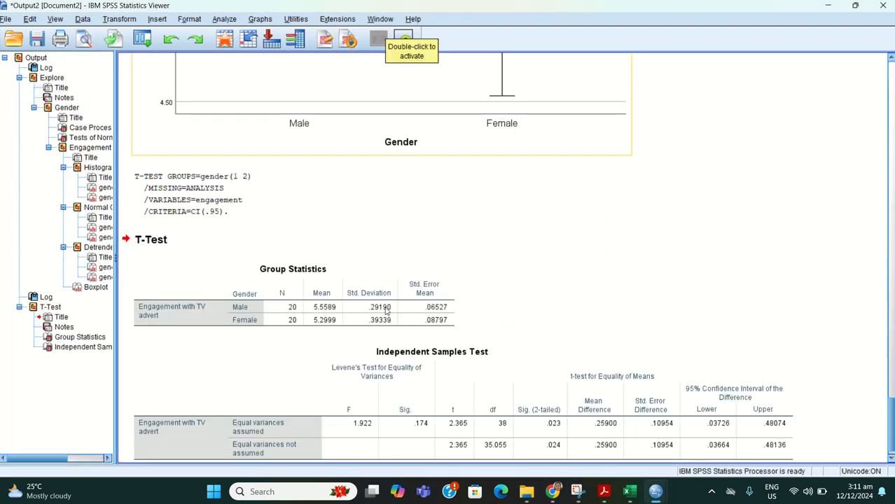
Step: Examine the Group Statistics and Independent Samples Test tables in the T-Test output, including Levene's test and the t-test for equality of means
scroll(386, 310, down, 1)
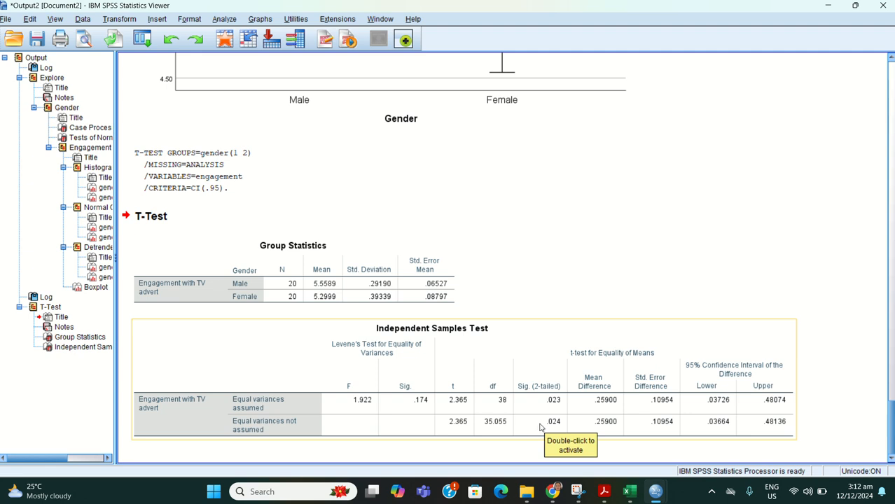
click(388, 20)
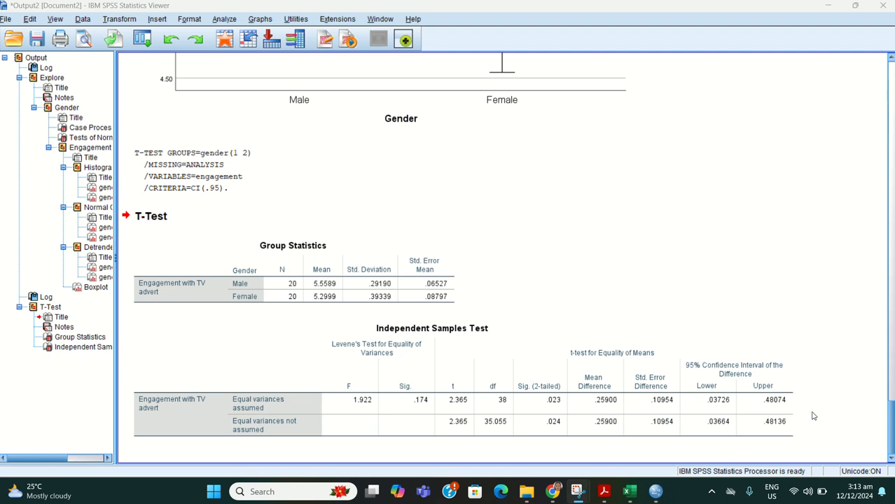
click(521, 346)
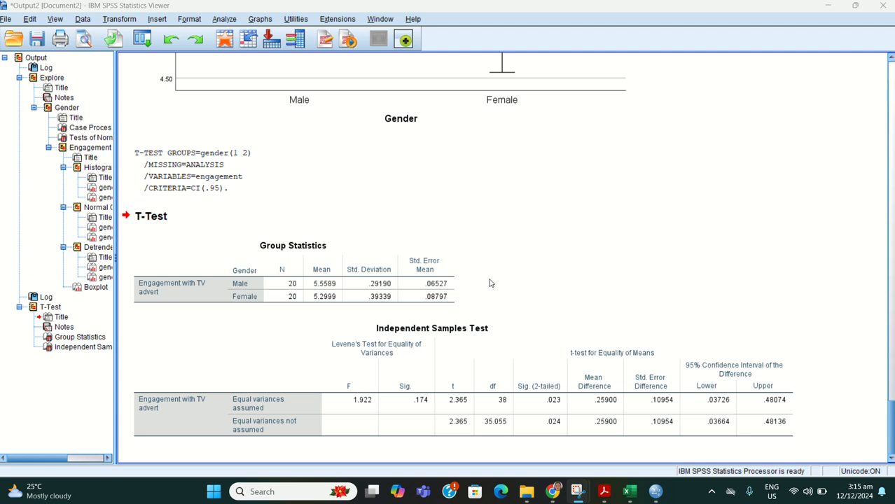
click(544, 328)
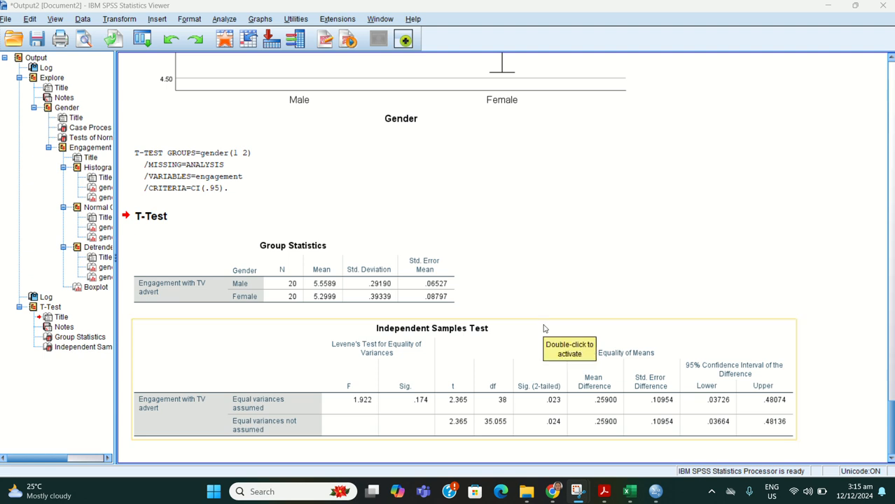
click(539, 317)
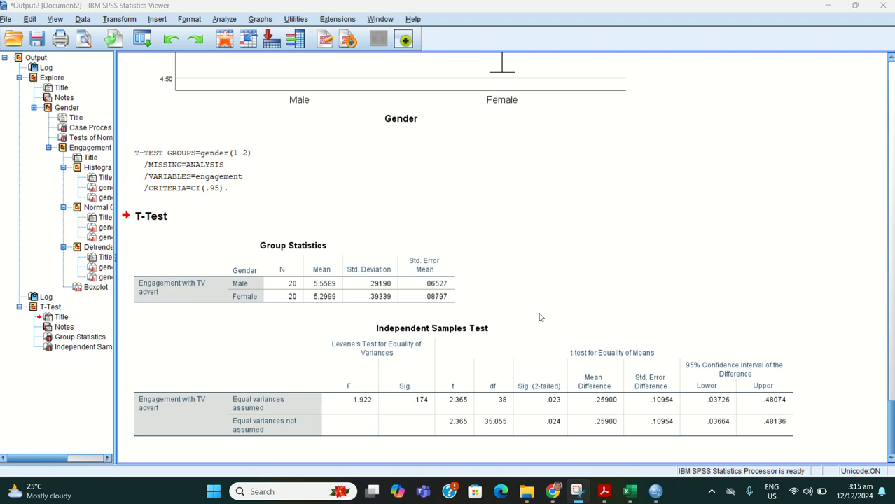